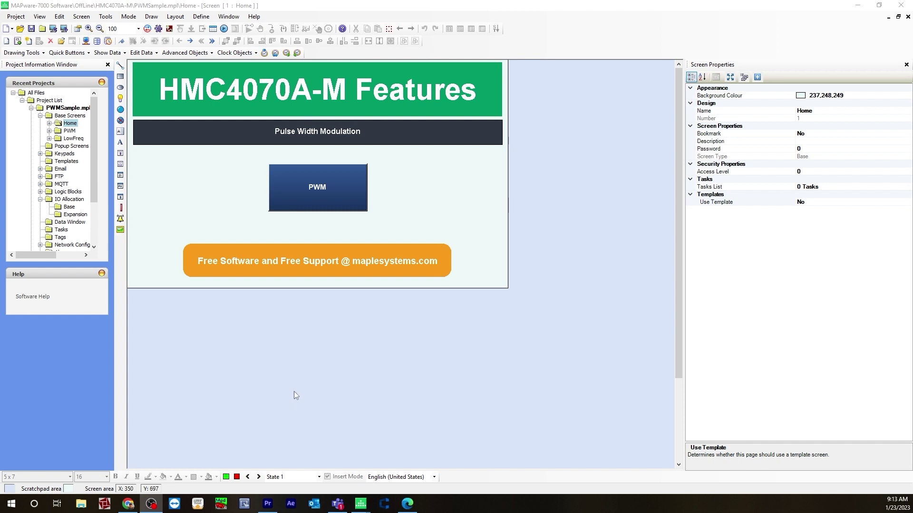
Open the Slot1 allocation settings under IO Allocation > Expansion.
click(70, 200)
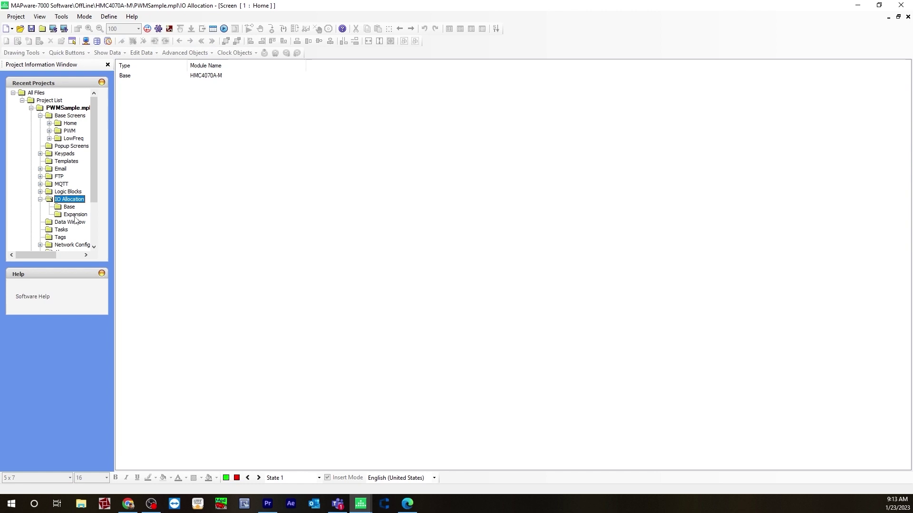
click(75, 216)
click(172, 76)
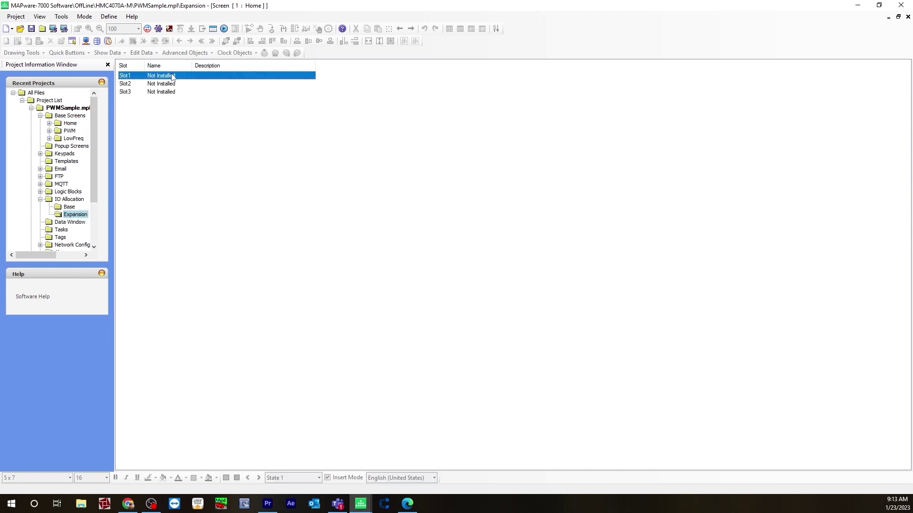
double_click(197, 78)
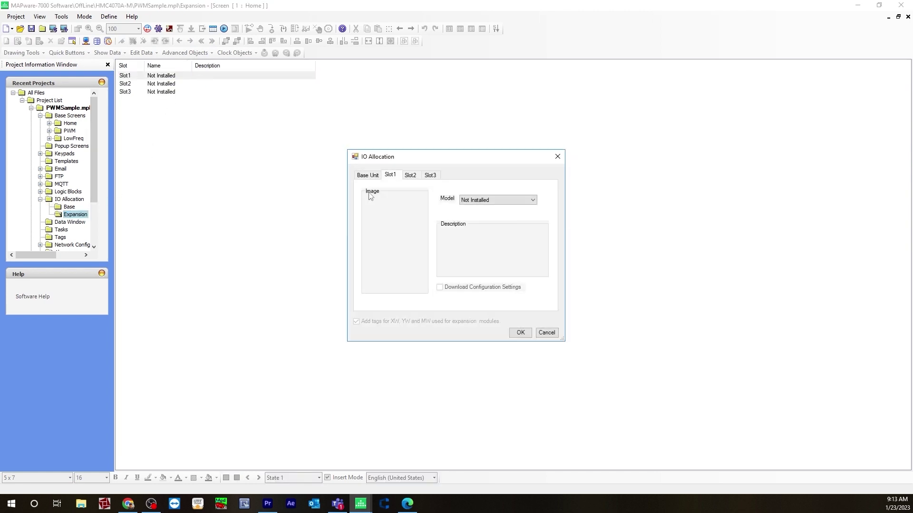
Set Slot1's model to HMC3-M1210Y0201-V2 with Download Configuration Settings enabled, then open Configure.
click(468, 202)
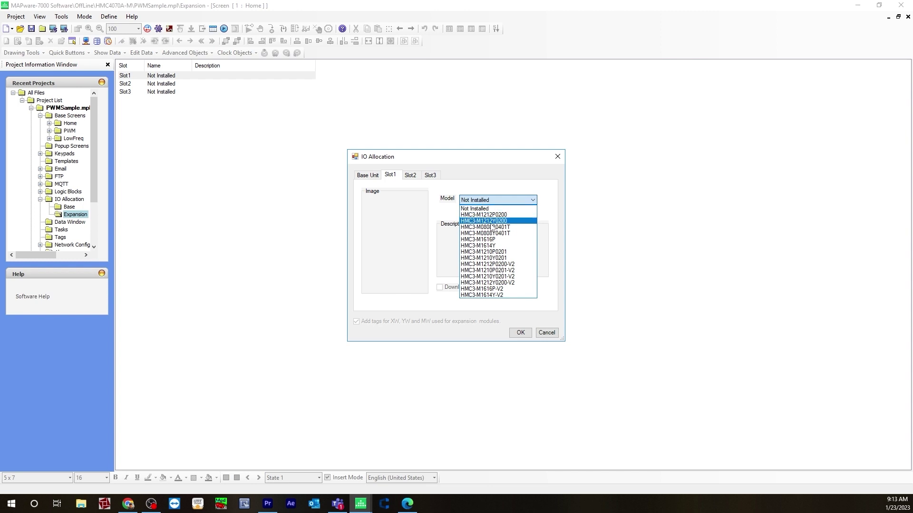
click(500, 278)
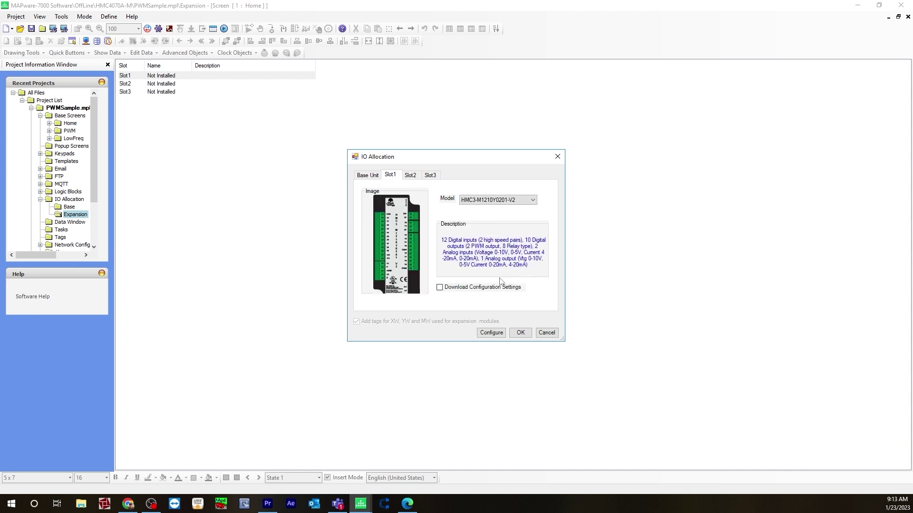
click(439, 288)
click(498, 330)
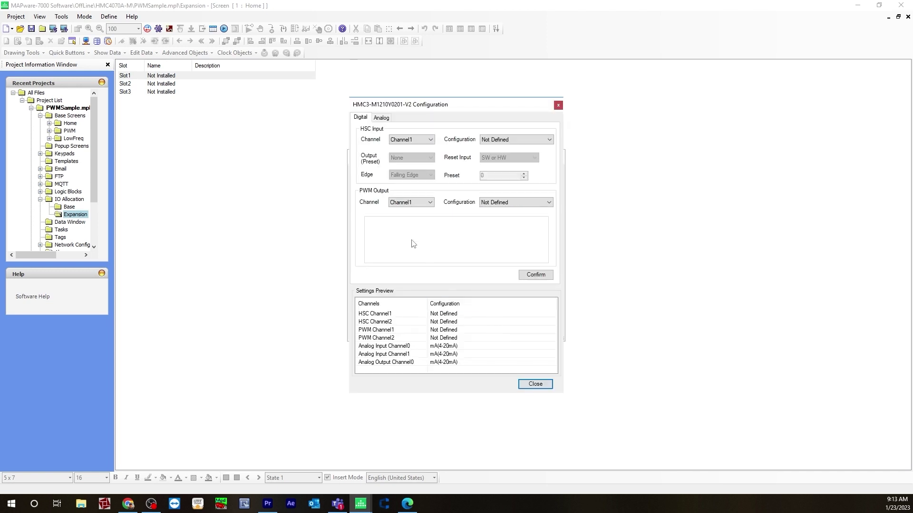
Set PWM Channel1 to Normal Mode with Frequency Register 1000 and On Duty Register 50.
click(418, 203)
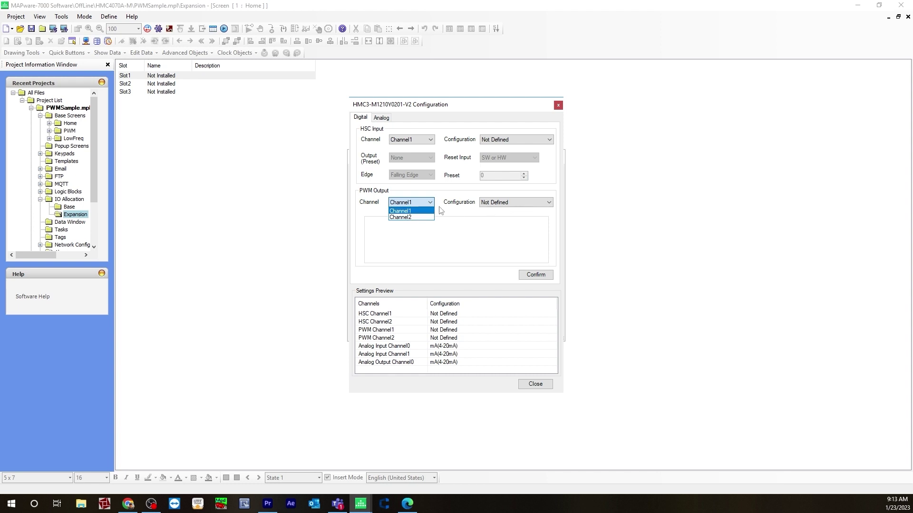
click(430, 211)
click(499, 205)
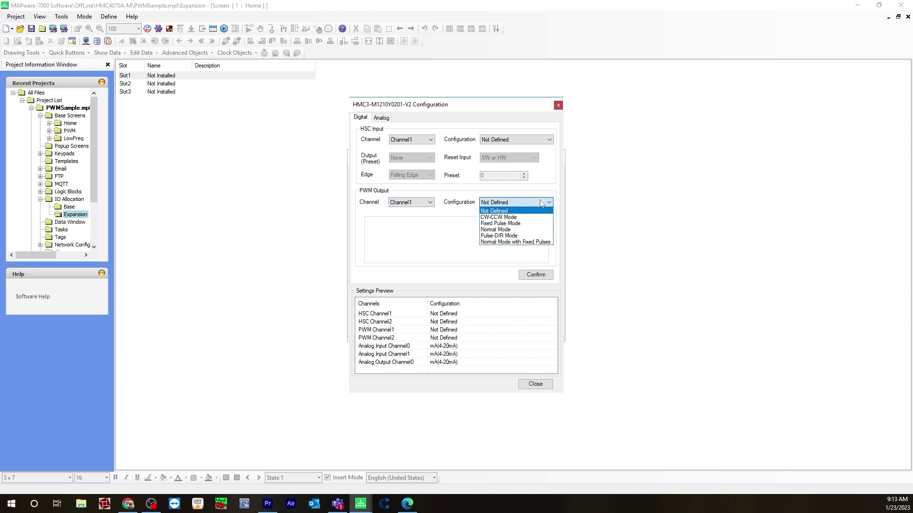
click(507, 233)
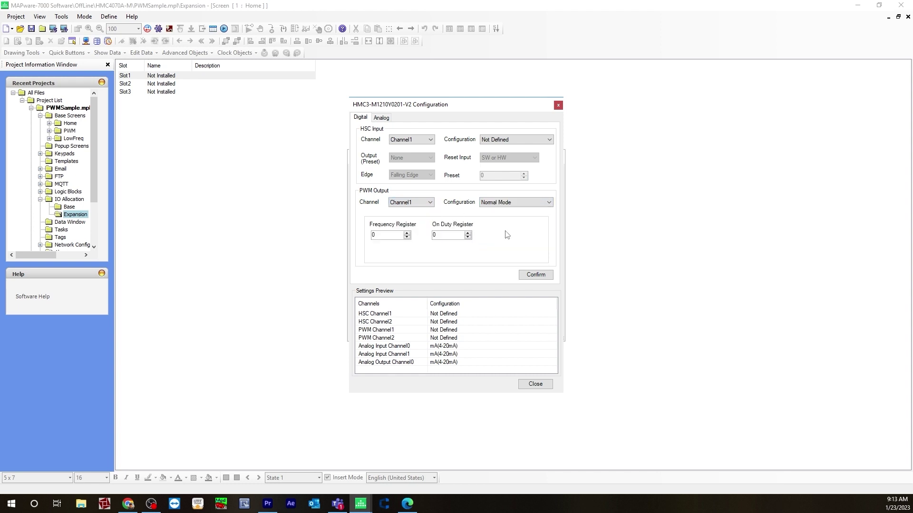
double_click(386, 239)
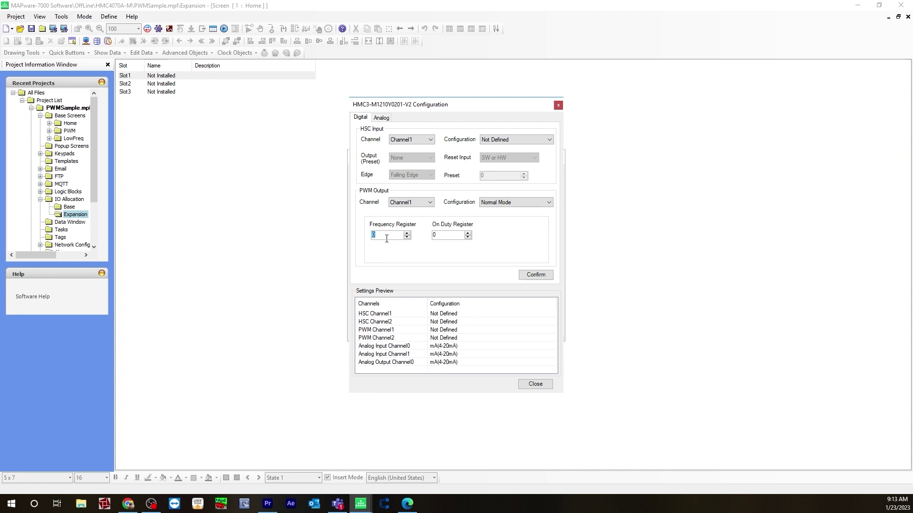
text(1000)
double_click(441, 235)
text(5)
Confirm the Channel1 settings, close the module configuration and accept the IO Allocation.
click(532, 276)
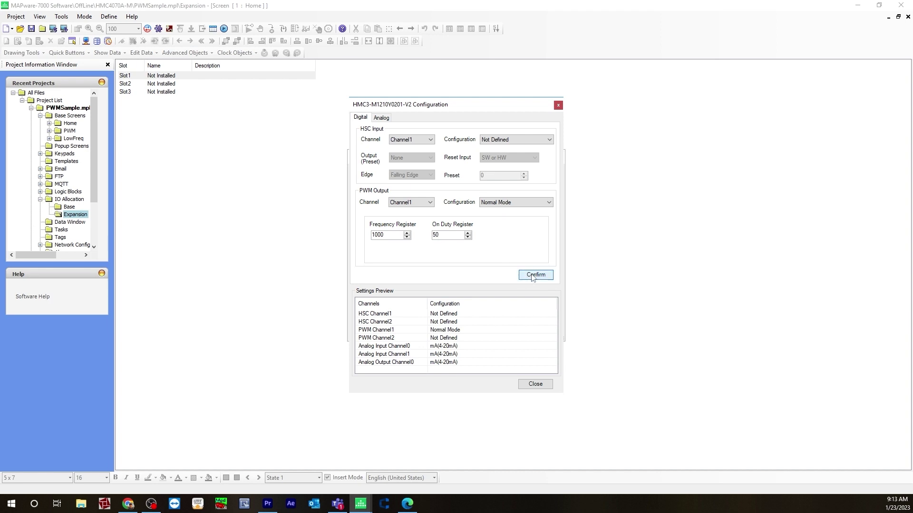
click(447, 331)
click(535, 384)
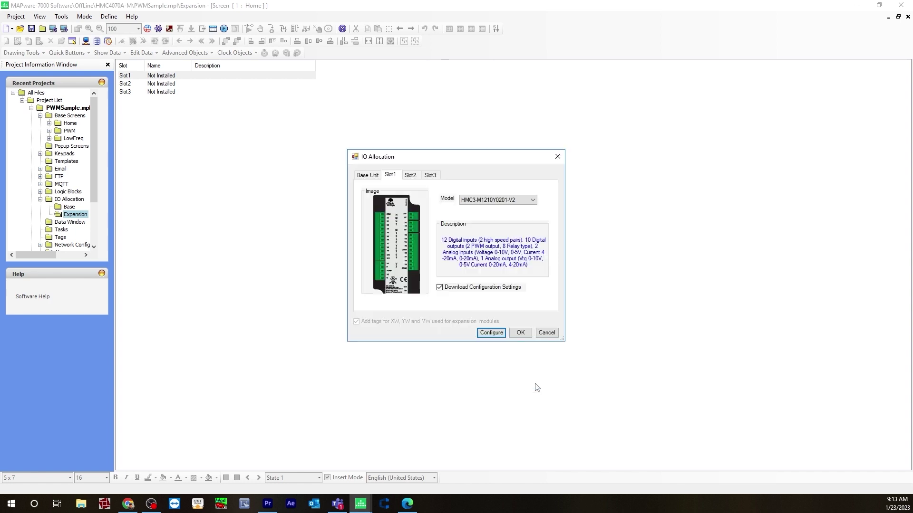
click(520, 333)
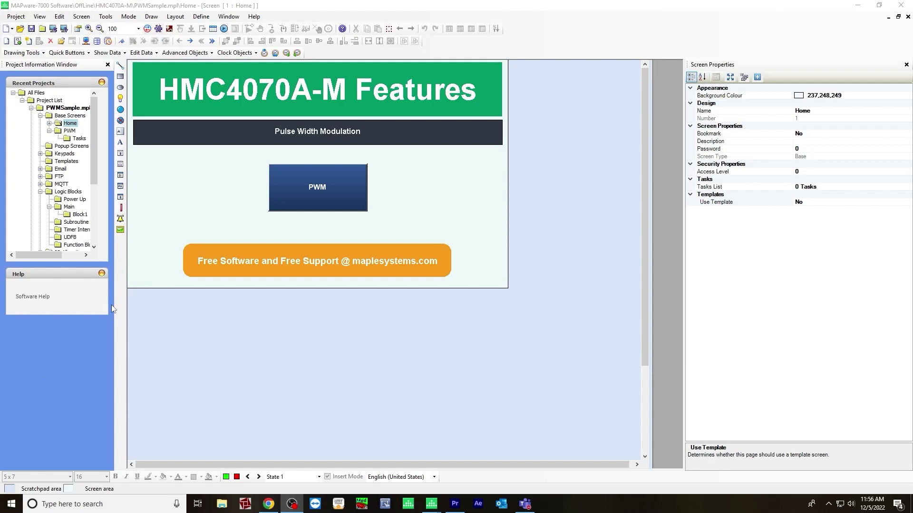
Open the PWM base screen in the editor and select its Duty Cycle entry.
double_click(74, 132)
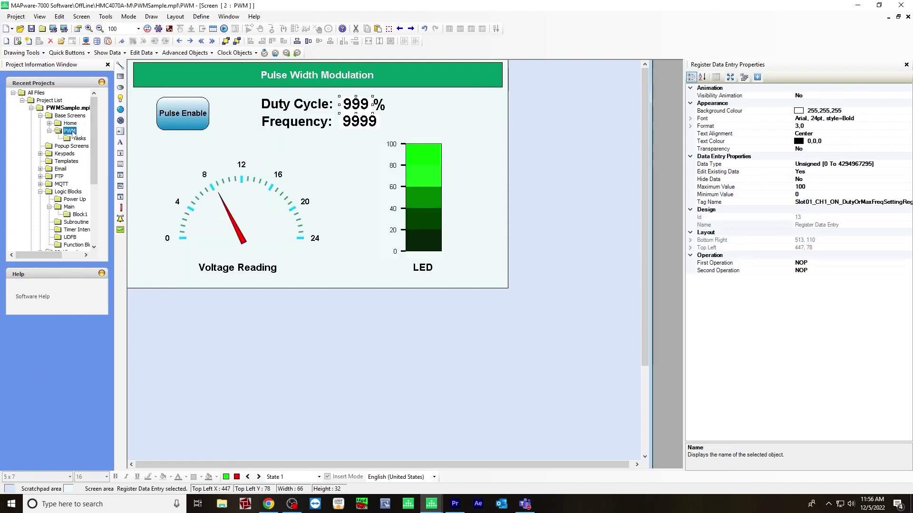
click(70, 116)
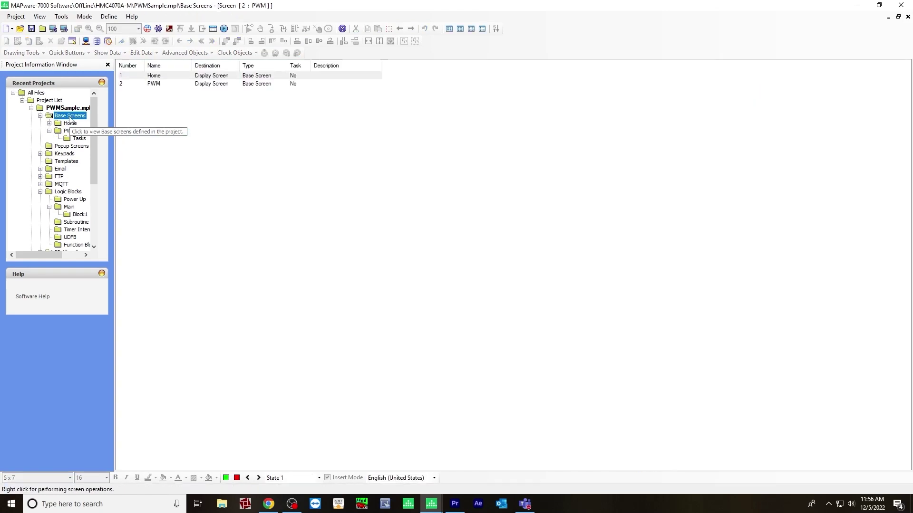
right_click(70, 117)
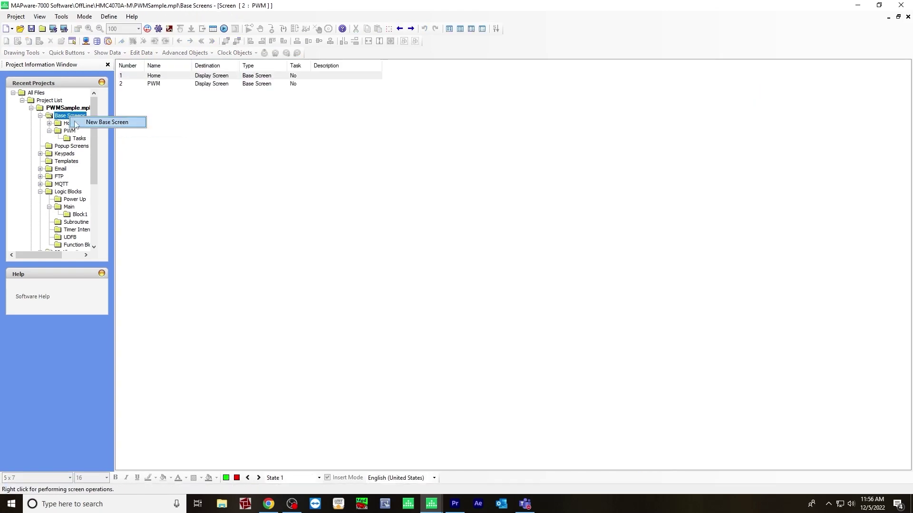
double_click(70, 130)
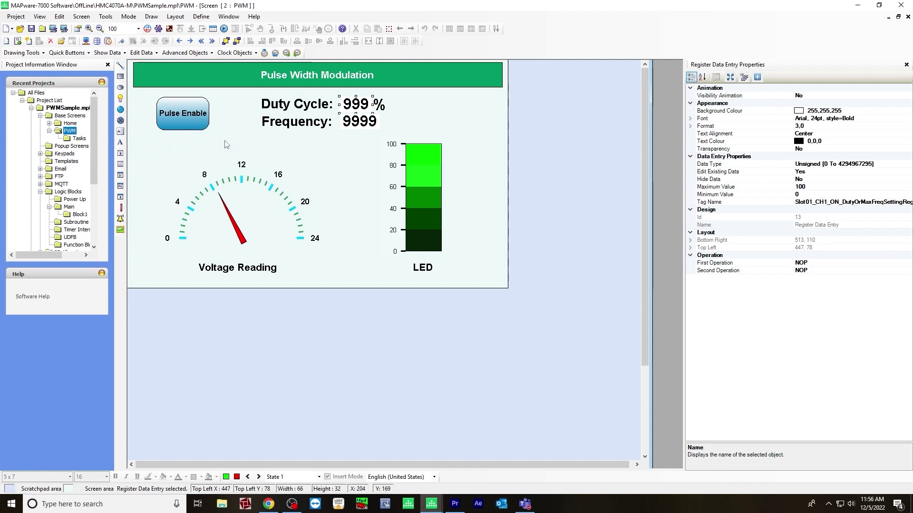
key(Tab)
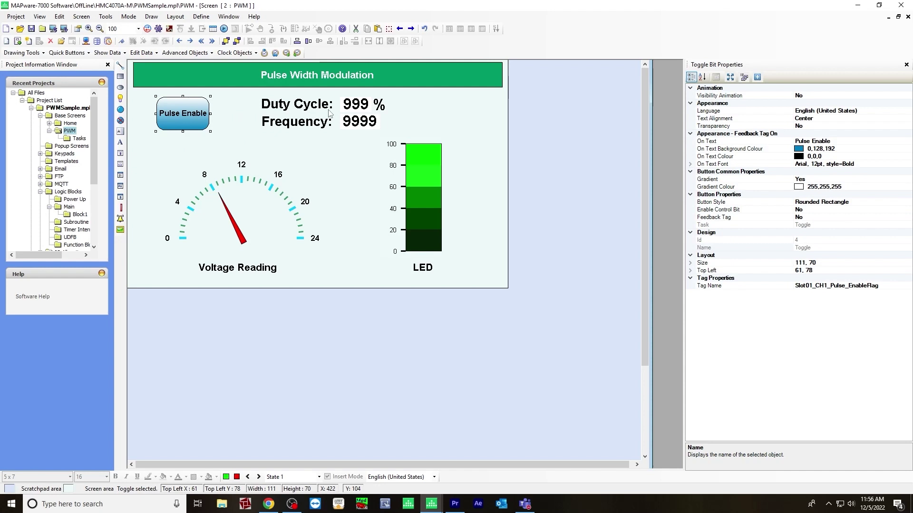
click(362, 105)
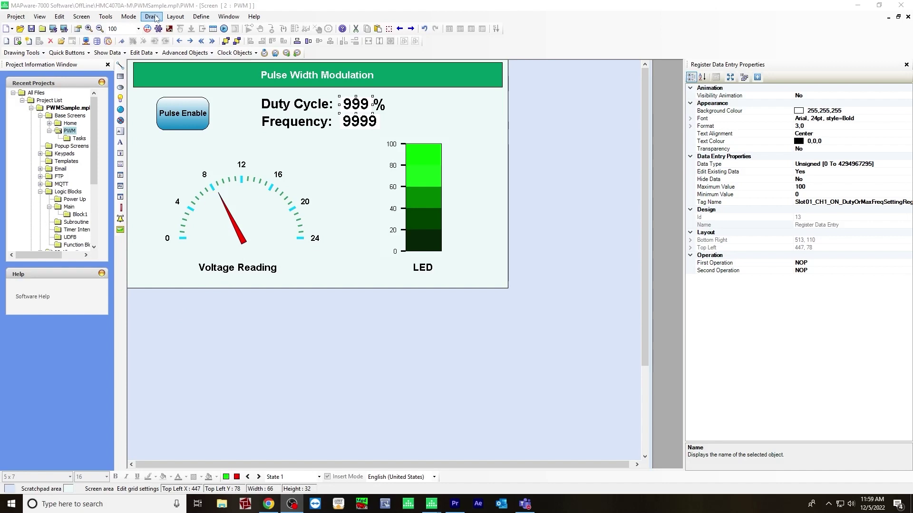
Pick the numeric Data Entry object from the drawing objects for the Duty Cycle entry.
click(154, 17)
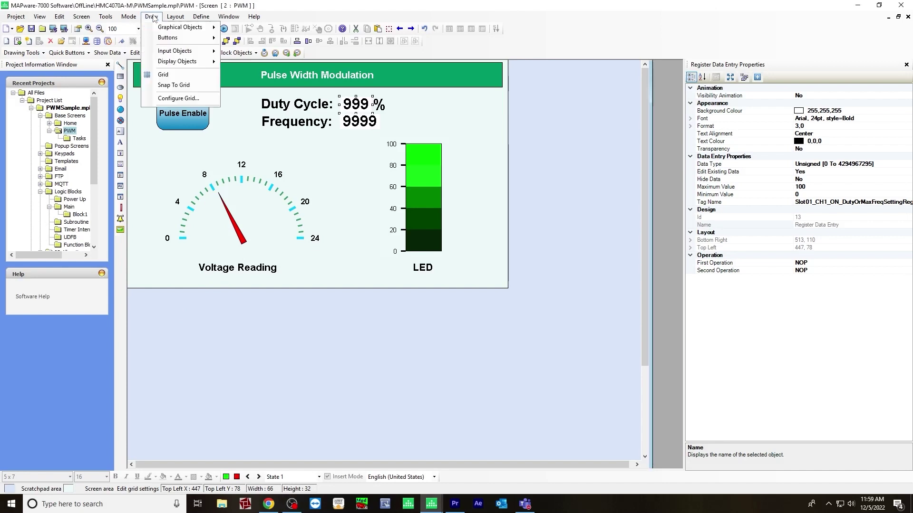
mouse_move(204, 51)
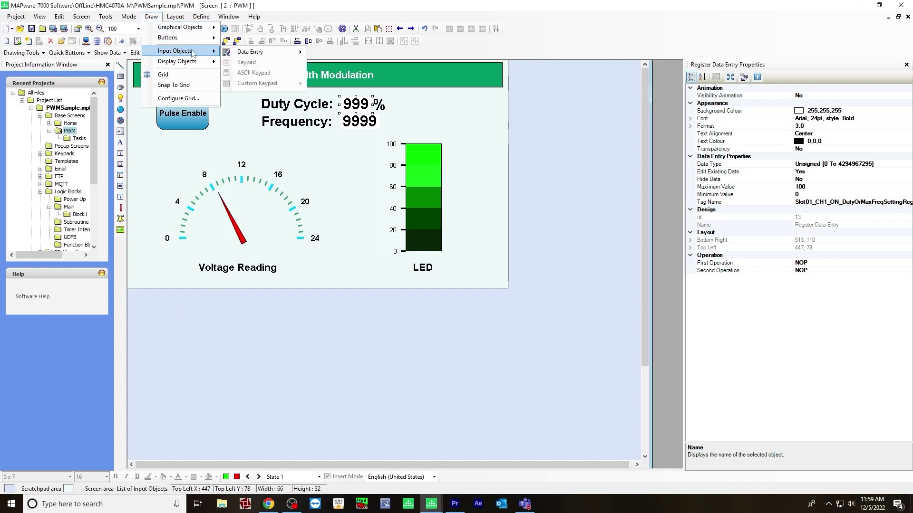
mouse_move(251, 54)
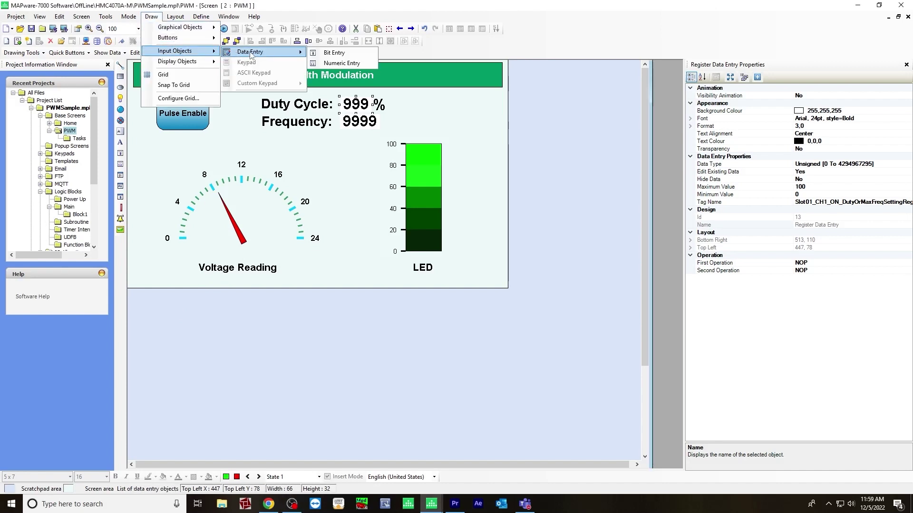
click(328, 64)
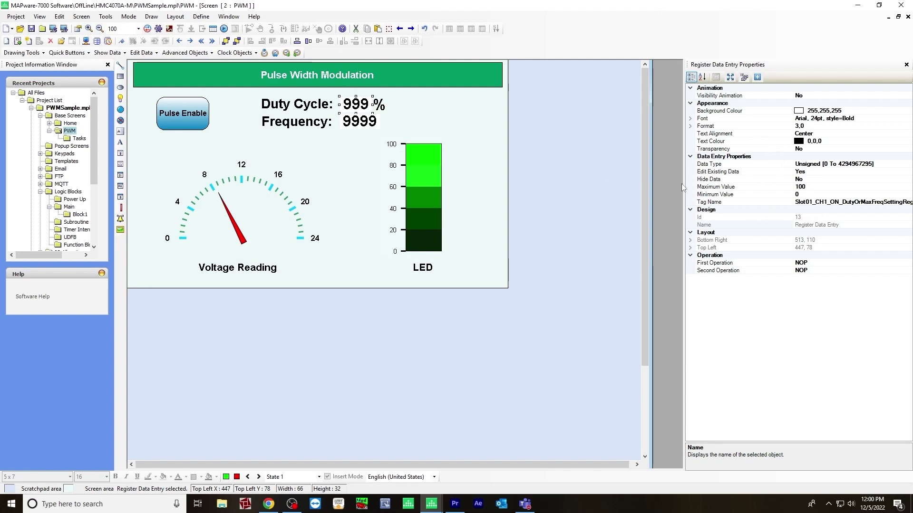
click(854, 203)
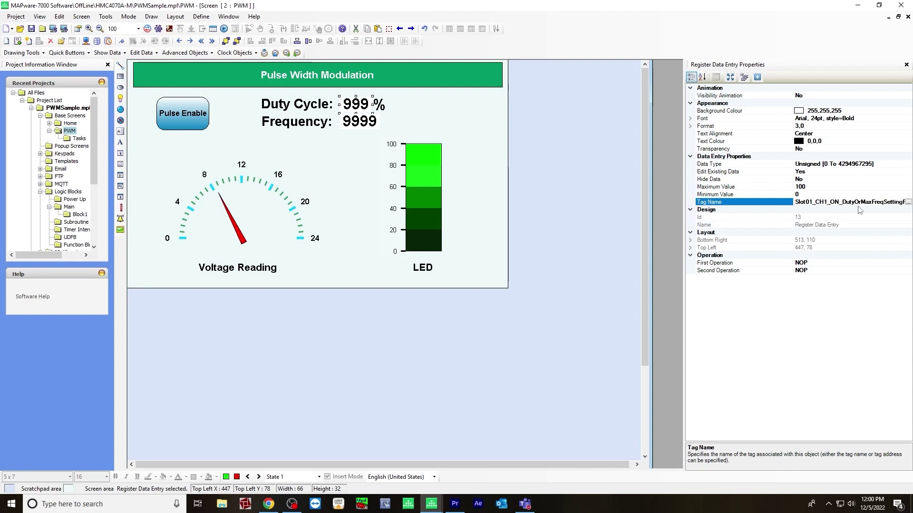
click(907, 203)
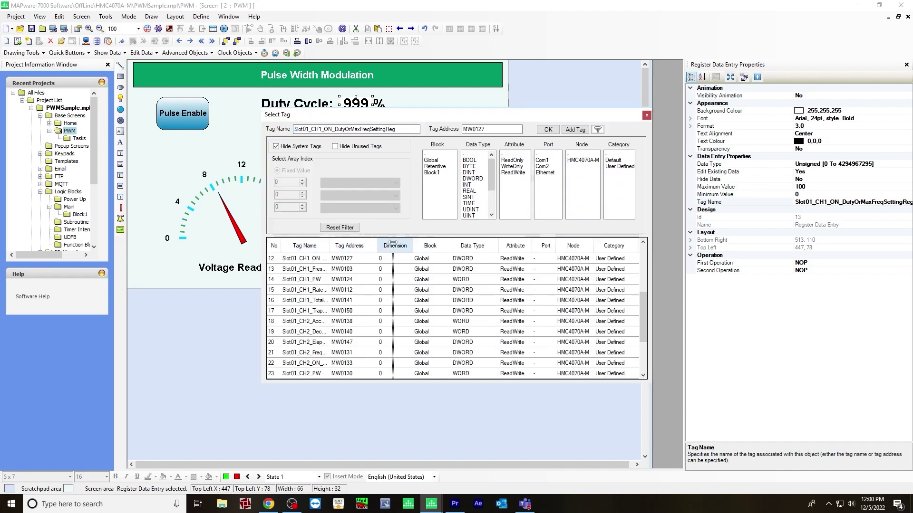
double_click(329, 242)
click(343, 261)
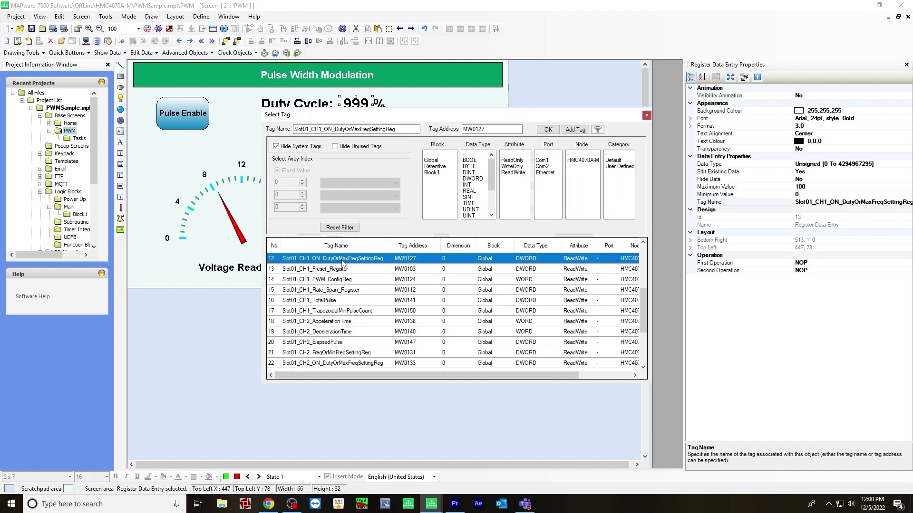
click(646, 115)
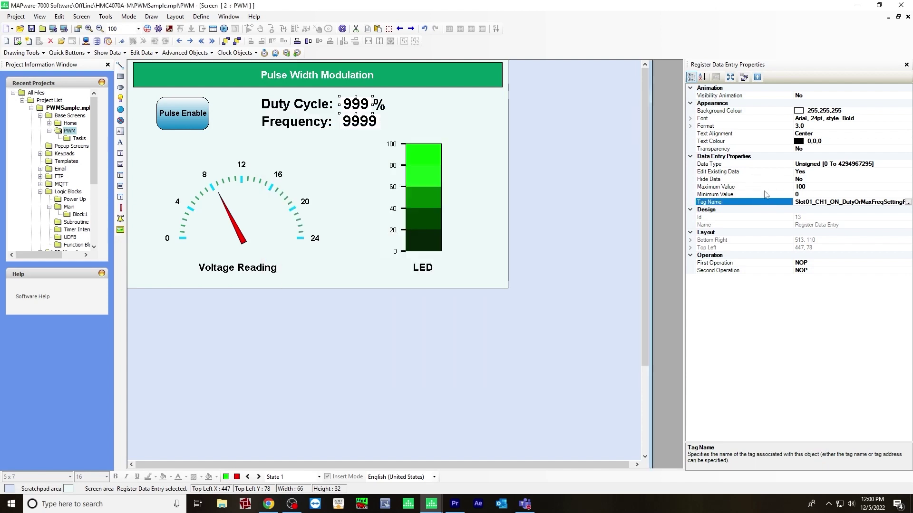
click(758, 187)
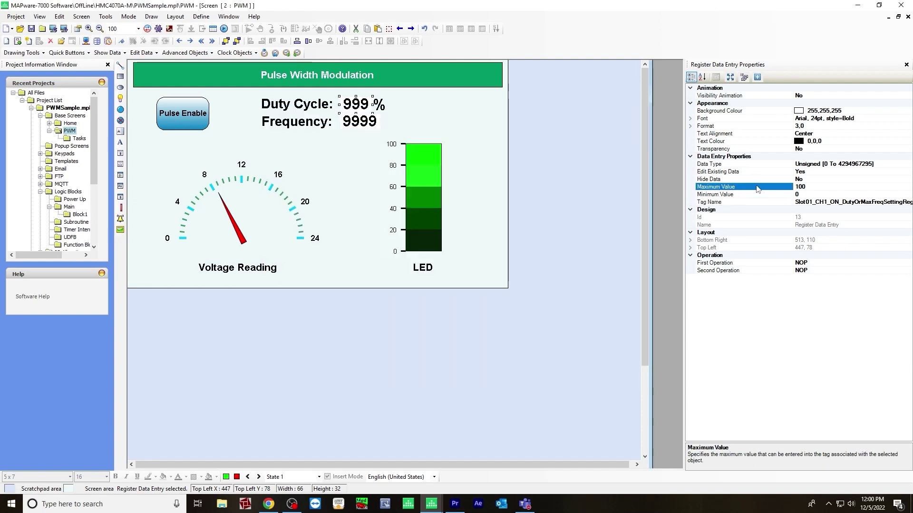
click(803, 195)
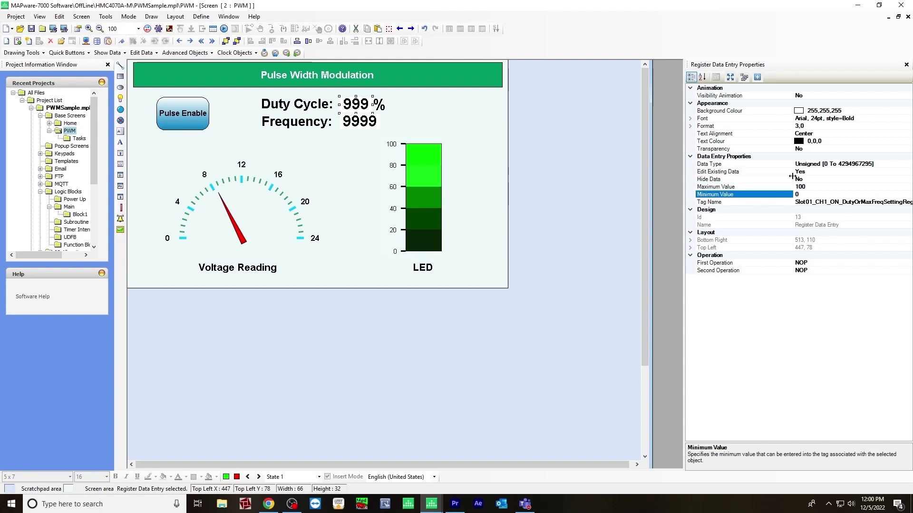
click(690, 126)
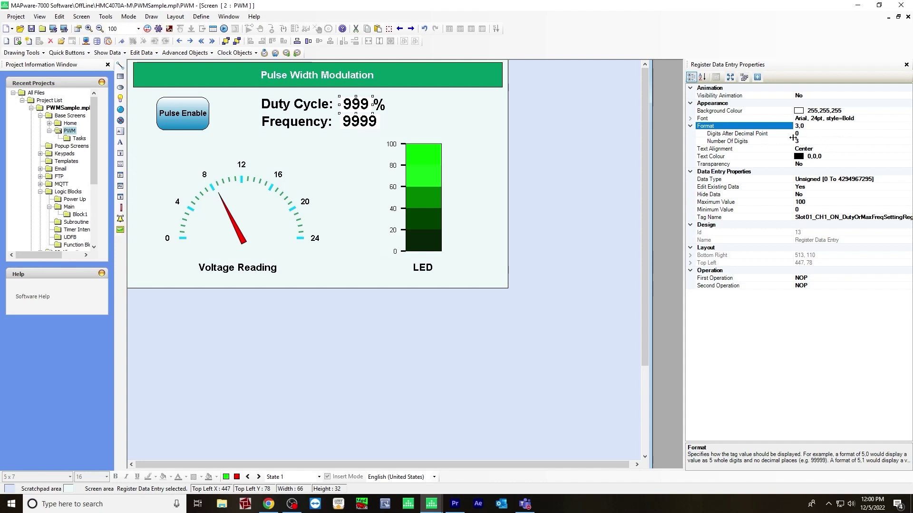
Review the Frequency entry's Slot01_CH1_FreqOrMinFreqSettingReg tag, 0–1000 range and 4-digit format.
click(359, 118)
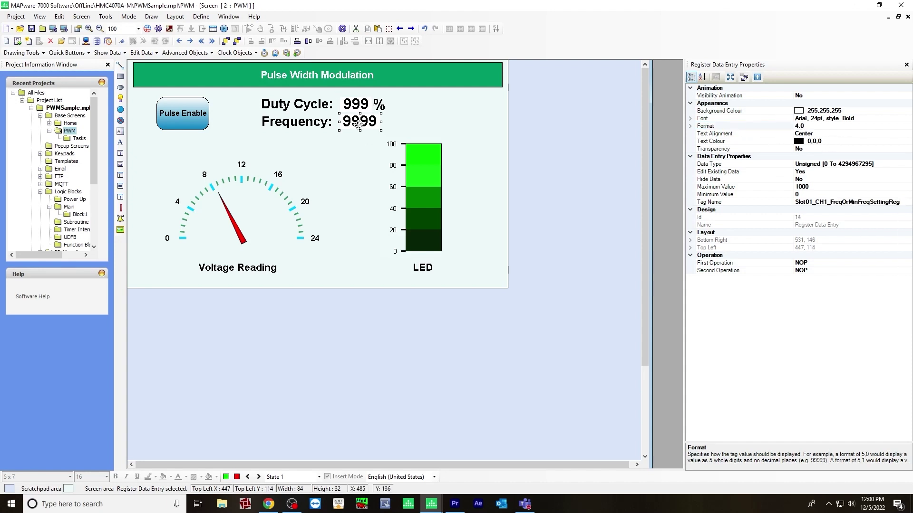
click(807, 205)
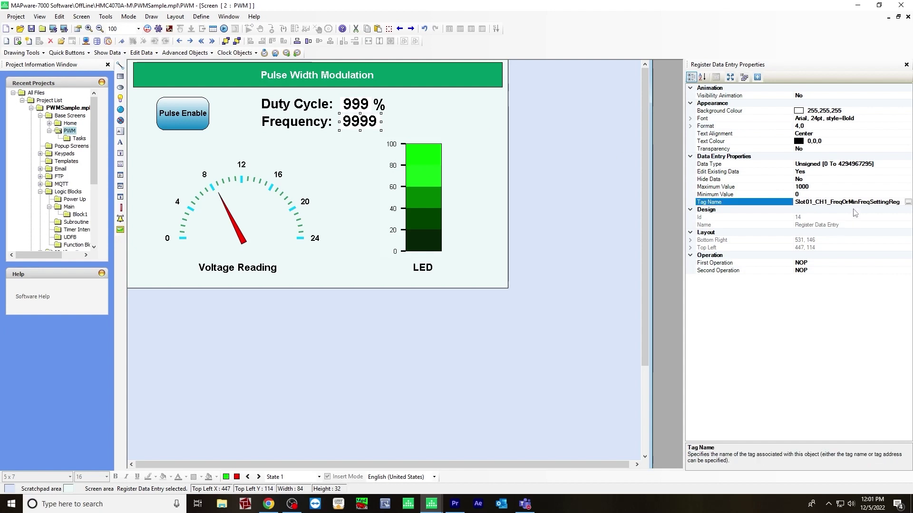
click(808, 188)
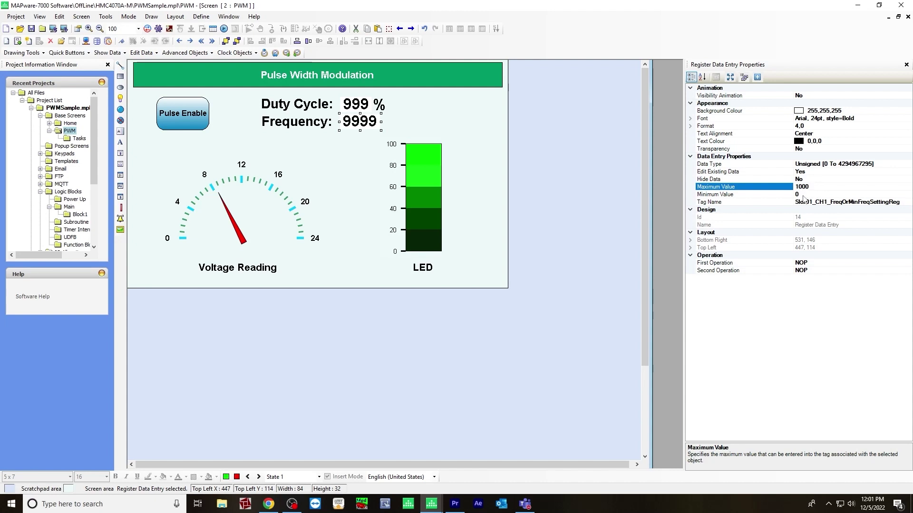
click(803, 195)
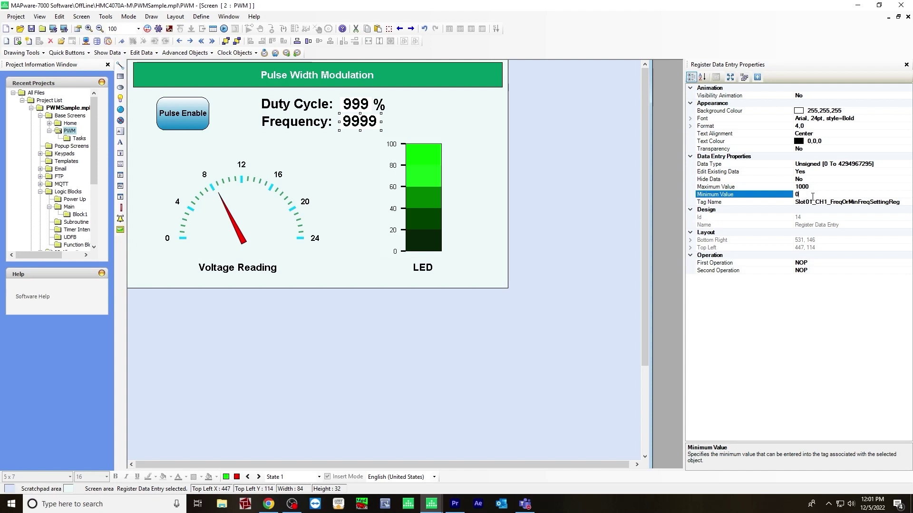
click(691, 126)
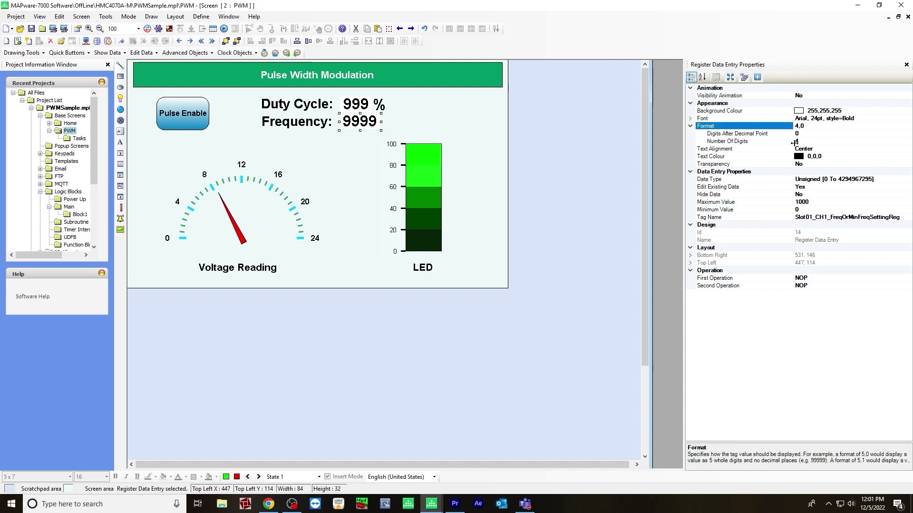
Check the LED bargraph's tag and show its five green colour patches spanning 0–100.
click(418, 200)
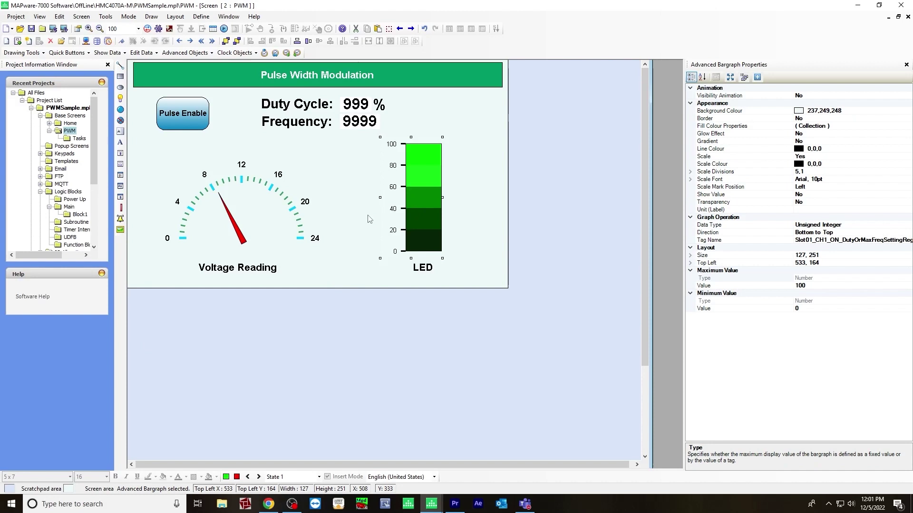
click(188, 53)
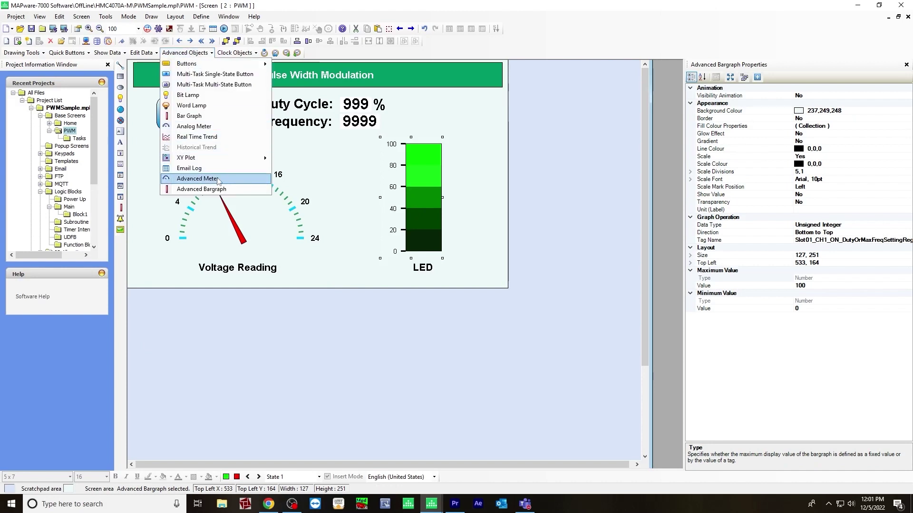
click(711, 150)
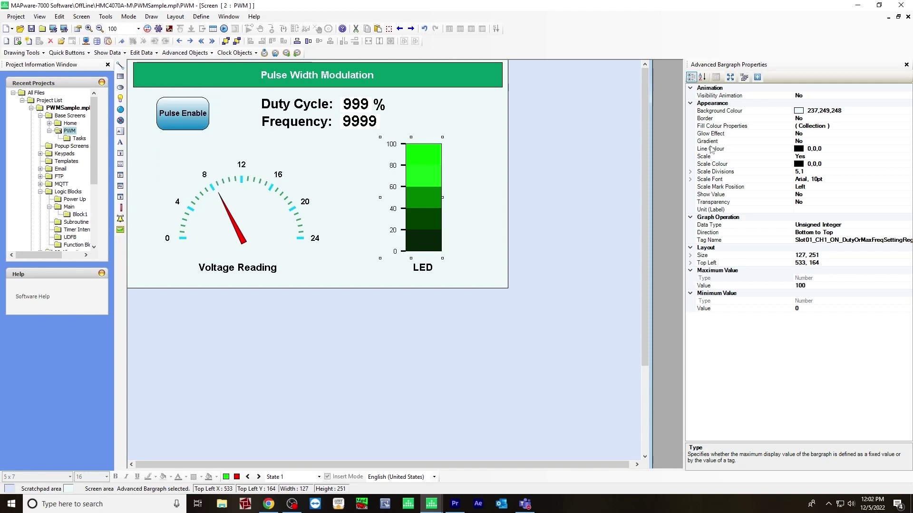
click(825, 239)
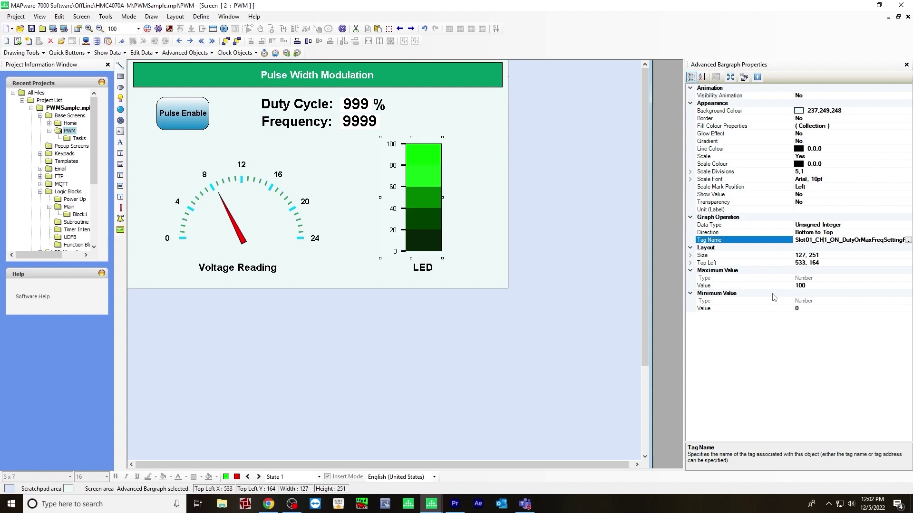
click(721, 126)
double_click(814, 127)
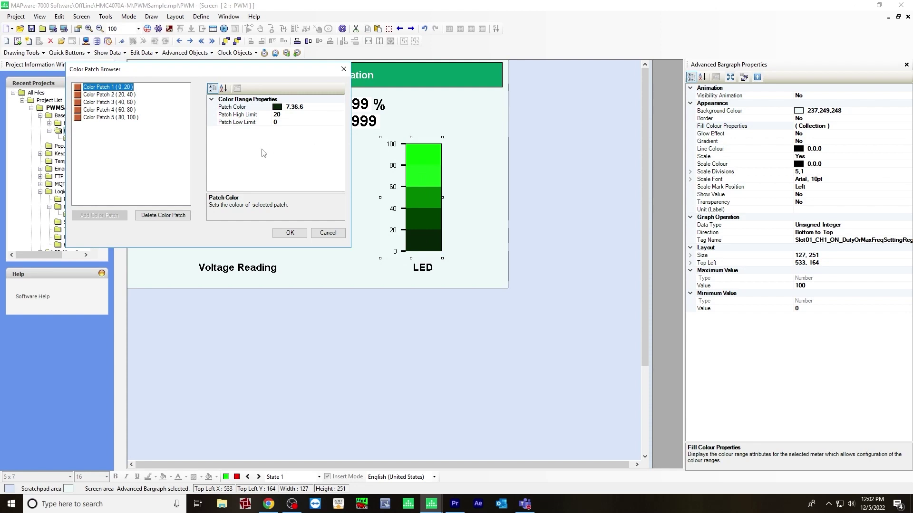
click(126, 97)
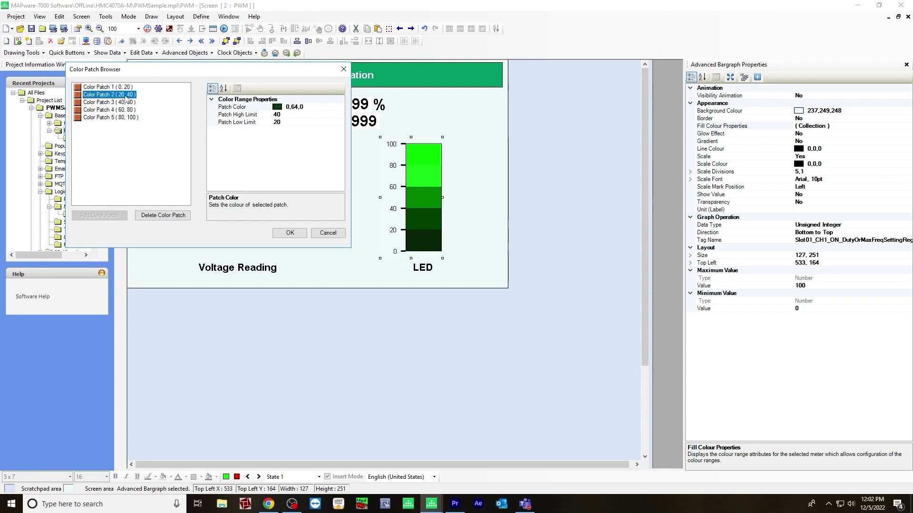
click(126, 102)
click(127, 110)
click(280, 109)
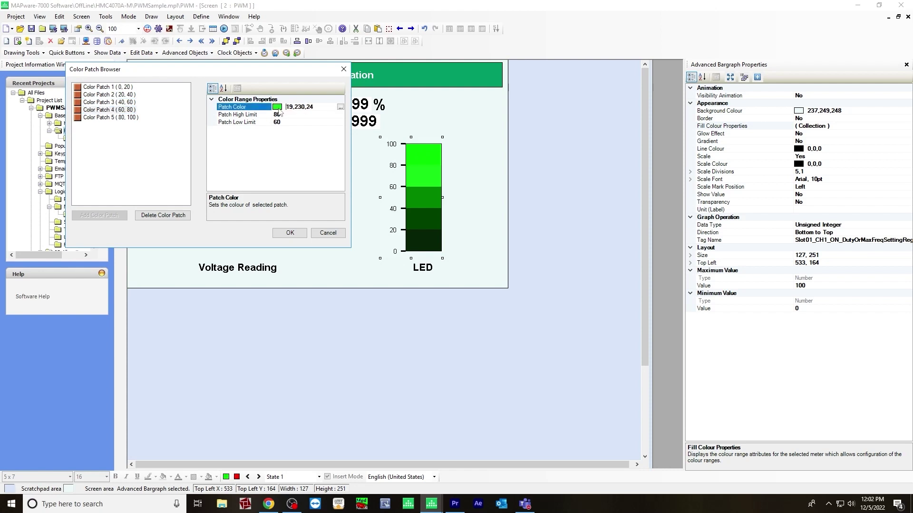
click(340, 106)
click(418, 259)
click(289, 233)
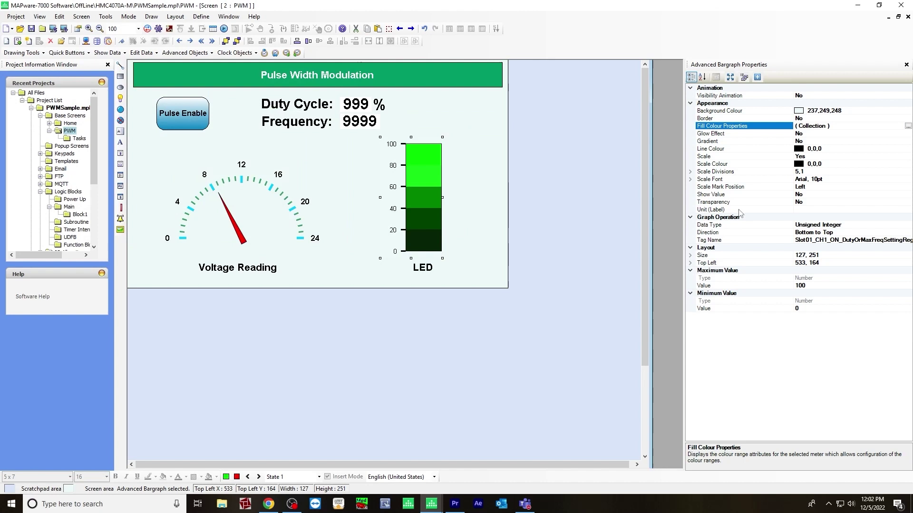
Show the bargraph's 5 major and 1 minor scale divisions, minor colour 0,64,128.
click(691, 173)
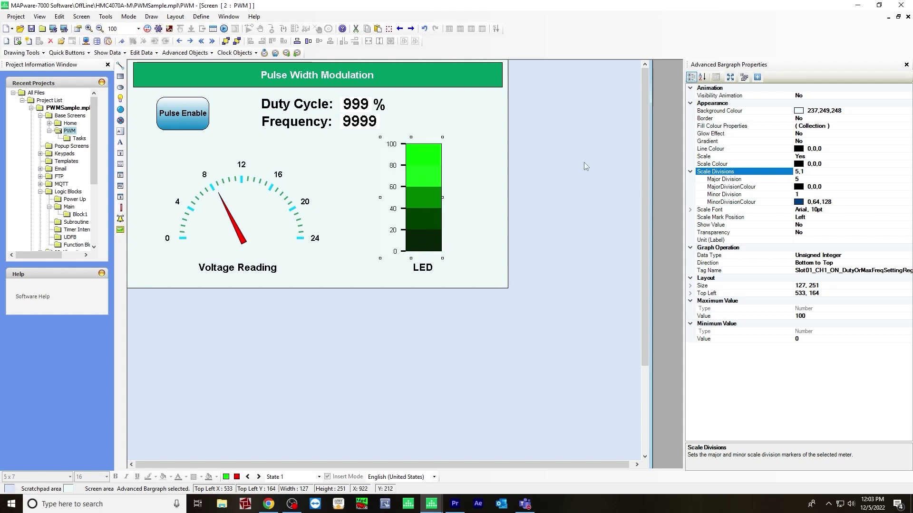
click(780, 202)
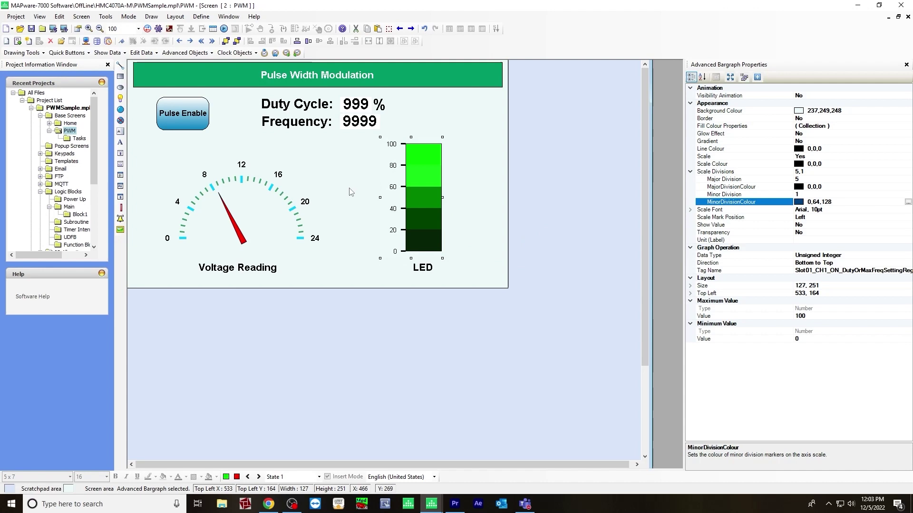
click(247, 152)
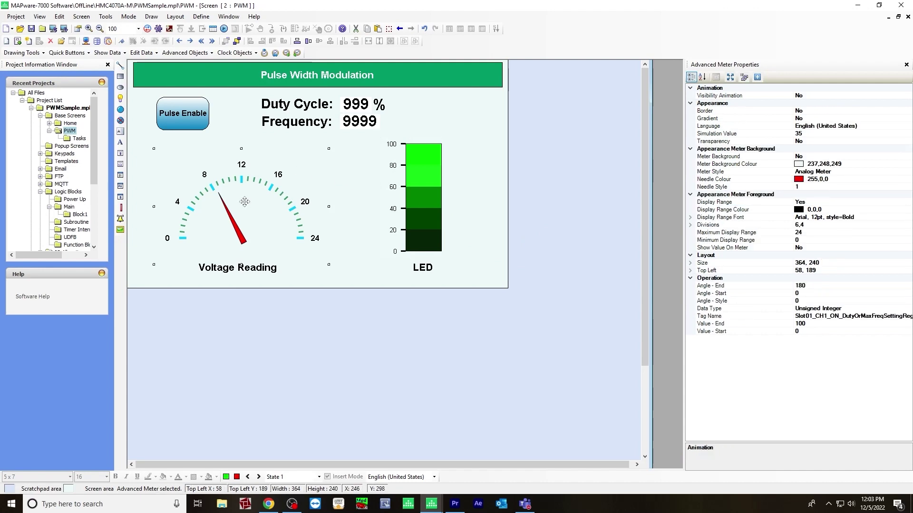
click(192, 55)
click(326, 169)
click(320, 235)
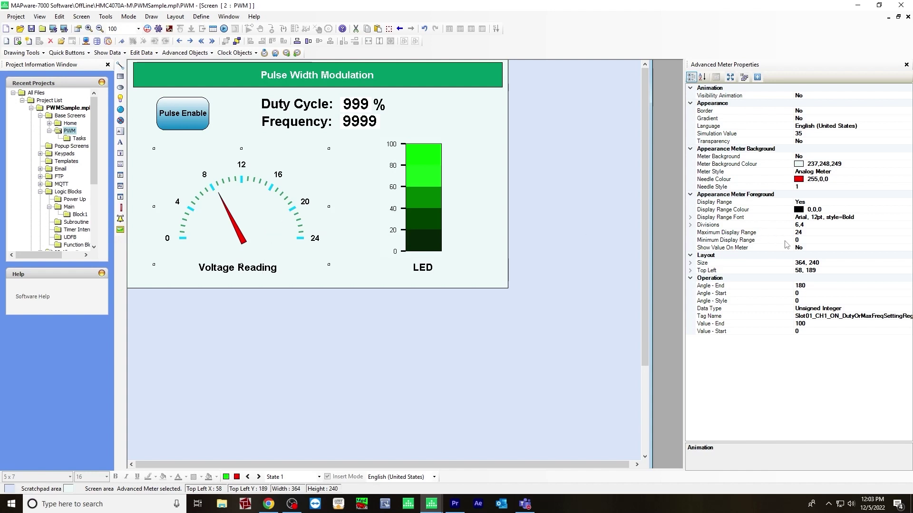
click(772, 112)
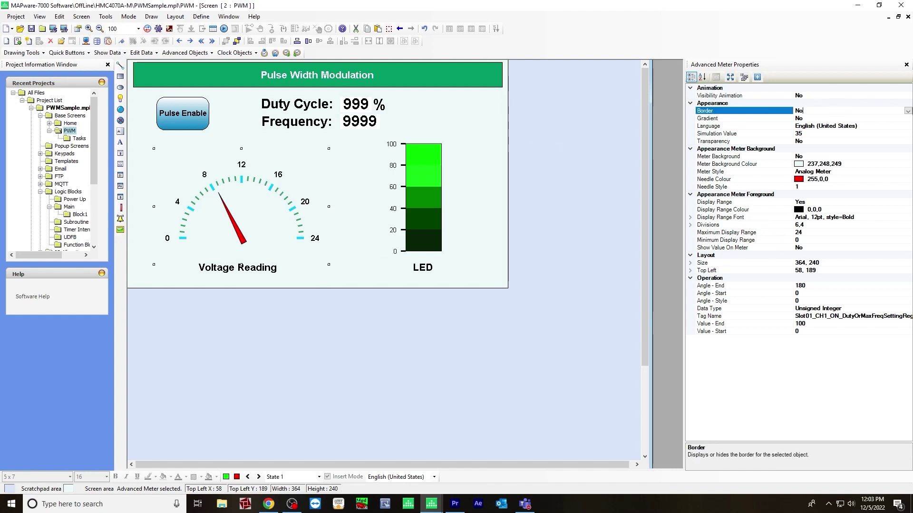
click(908, 111)
click(905, 119)
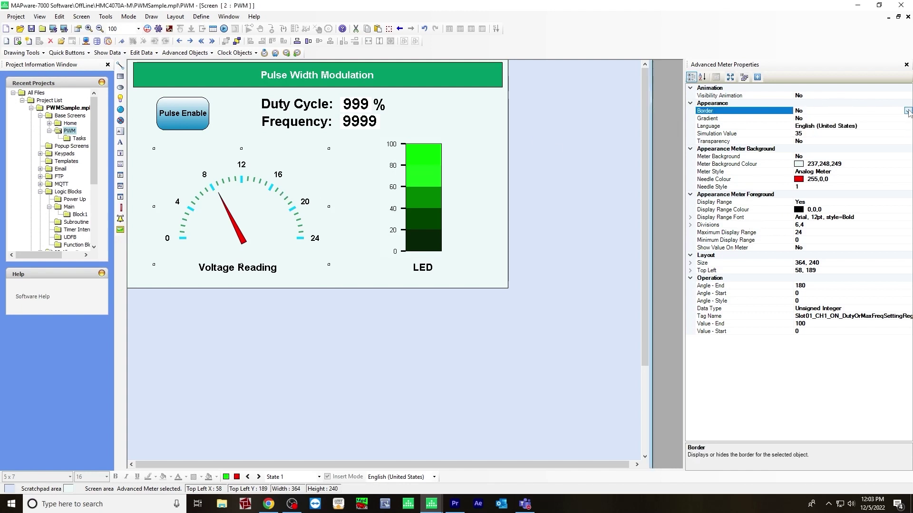
click(828, 317)
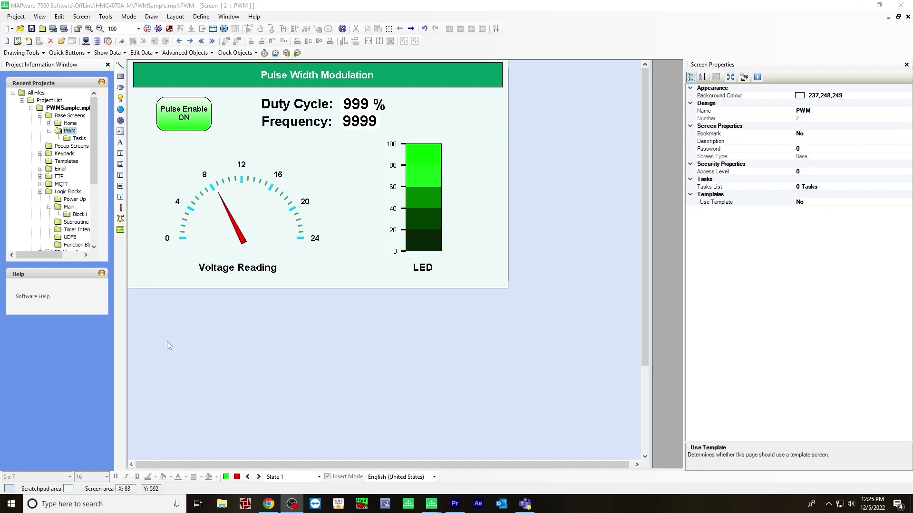
click(198, 127)
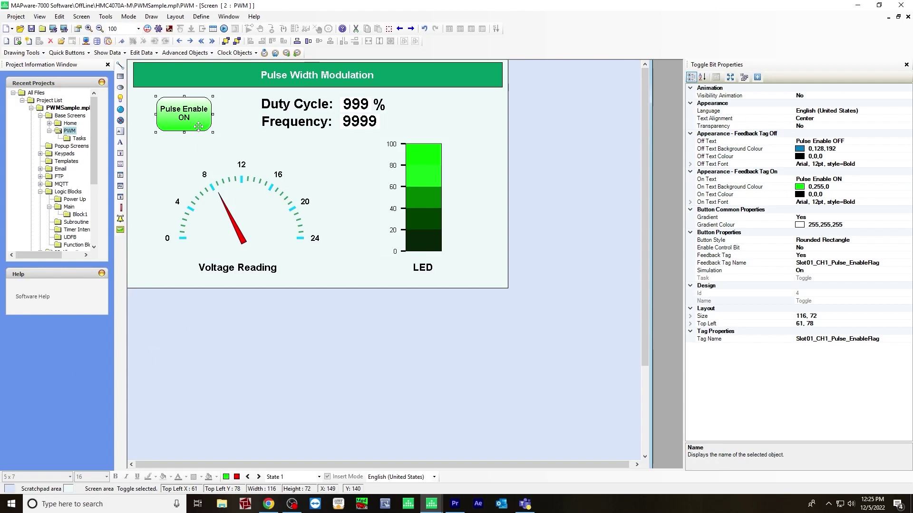
click(152, 18)
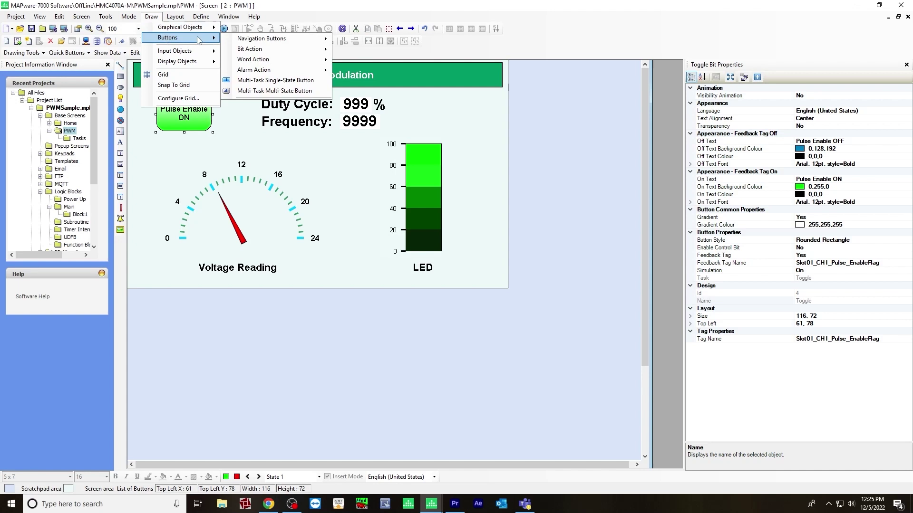
mouse_move(245, 51)
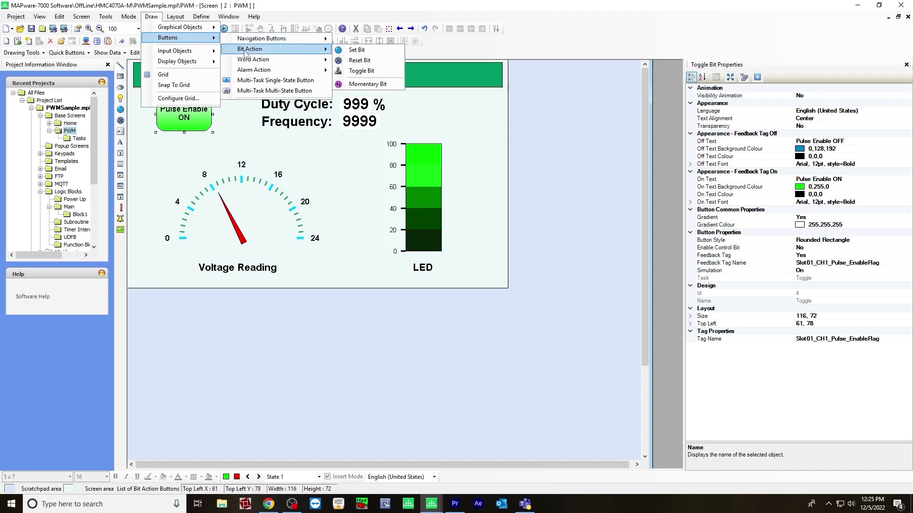
click(355, 71)
click(185, 140)
click(190, 122)
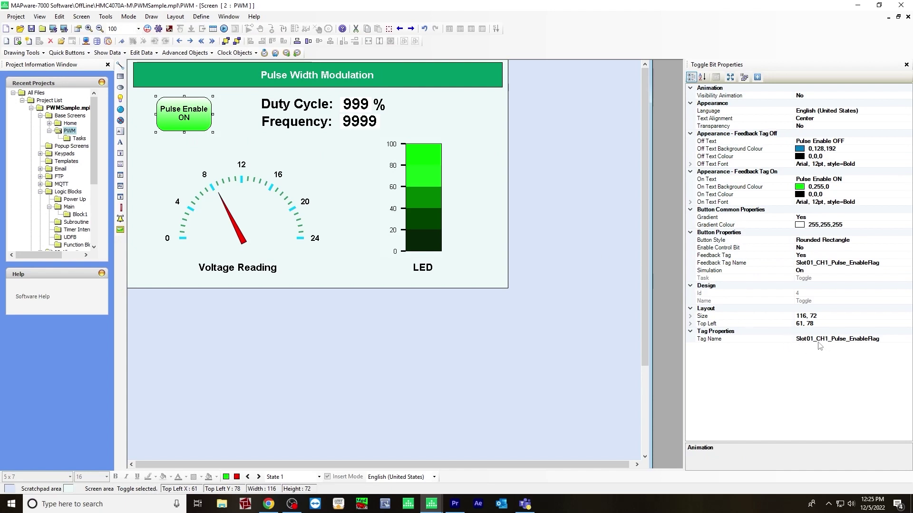
click(837, 339)
click(908, 339)
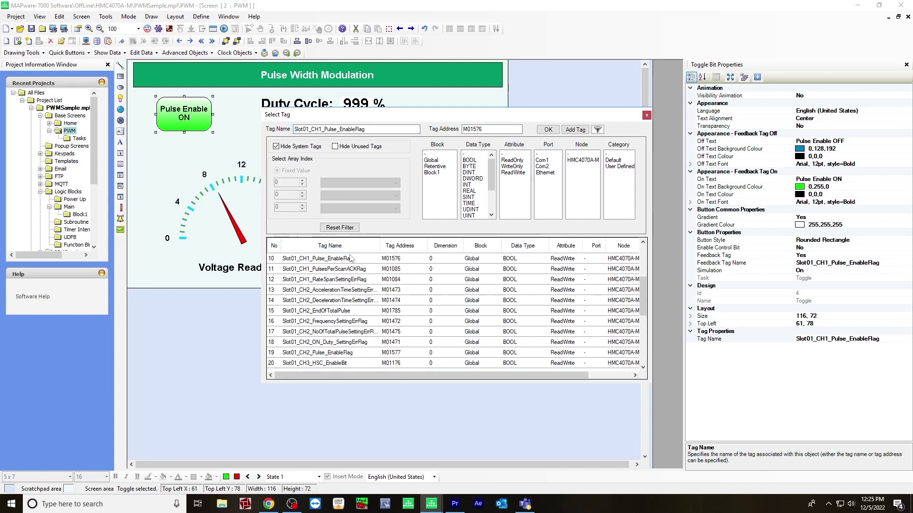
click(350, 258)
click(646, 115)
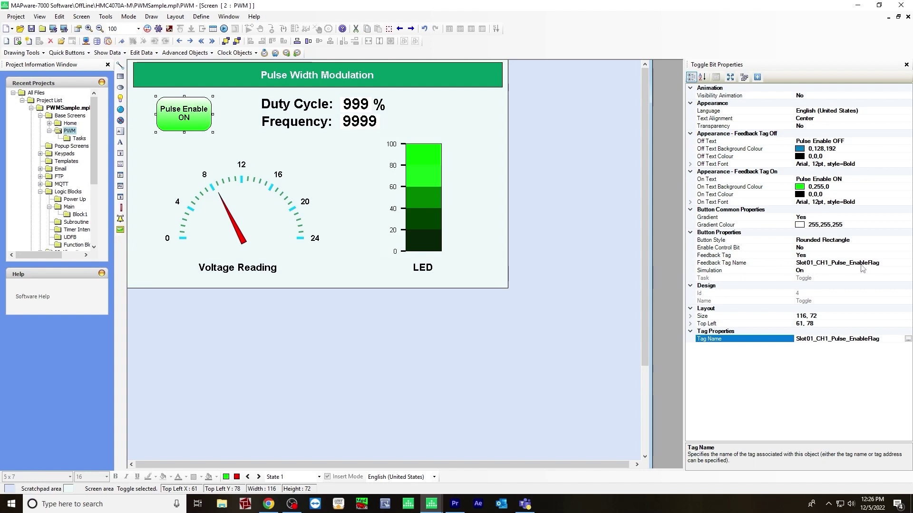
click(745, 180)
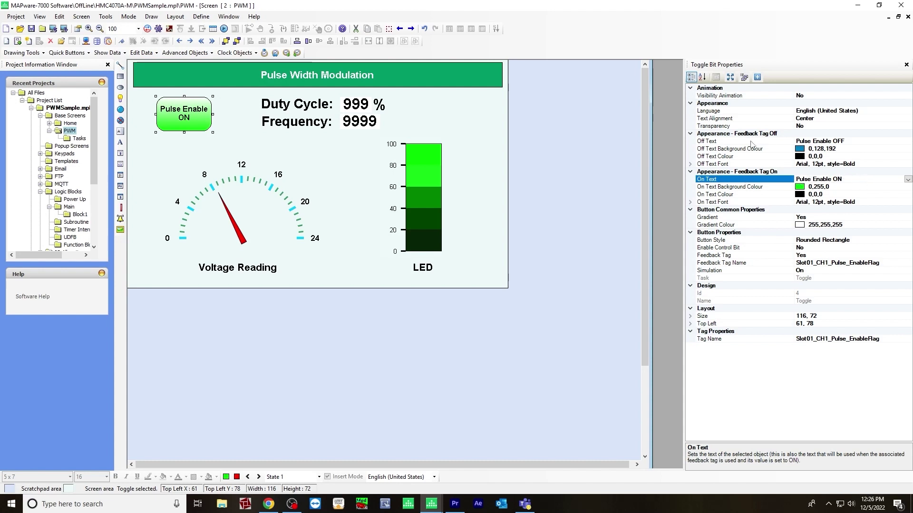
click(730, 142)
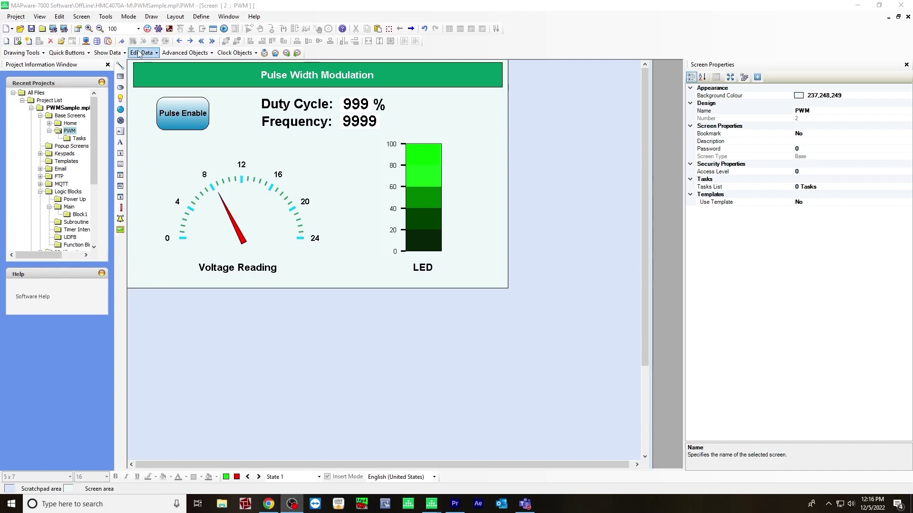
Download only the application, with firmware unchecked, to the HMC device until 100% complete.
click(128, 16)
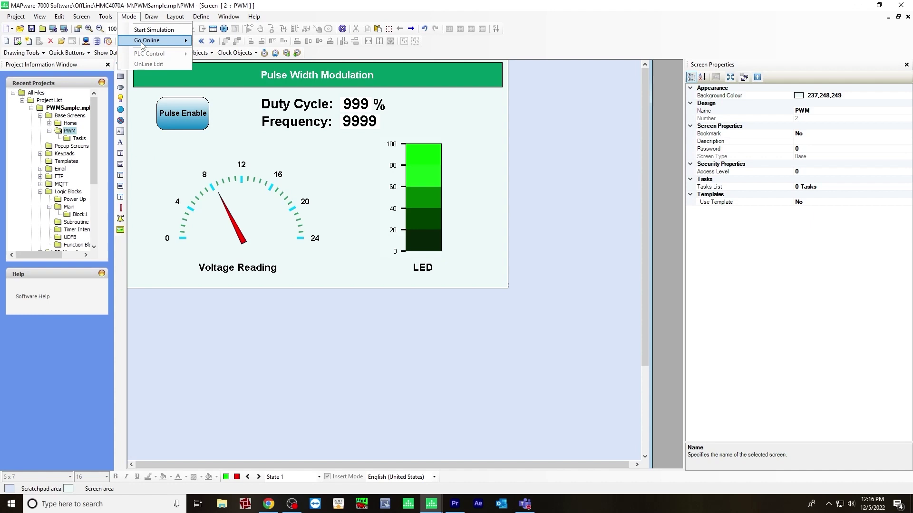
mouse_move(141, 43)
click(213, 41)
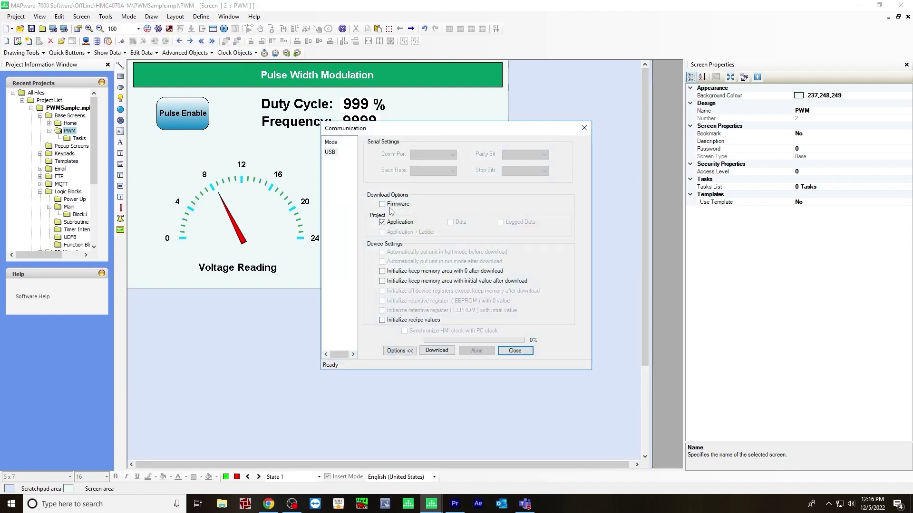
click(383, 205)
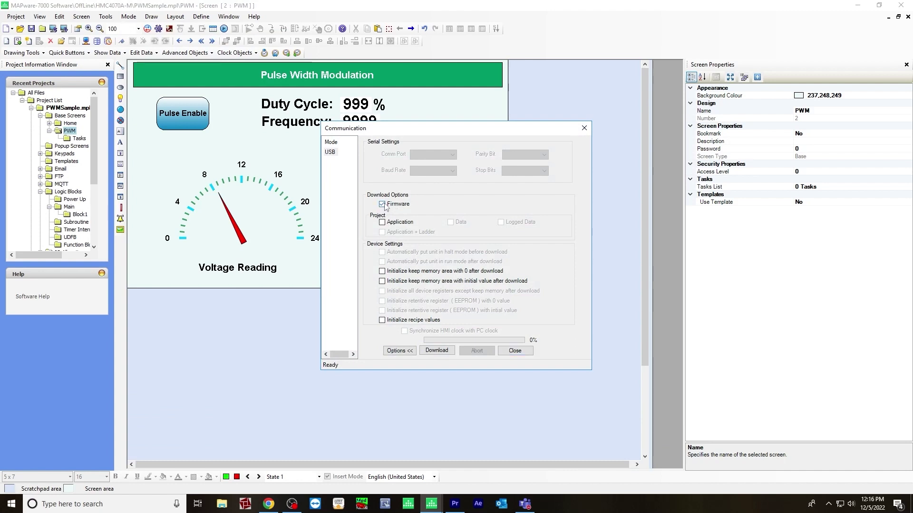
click(382, 222)
click(442, 351)
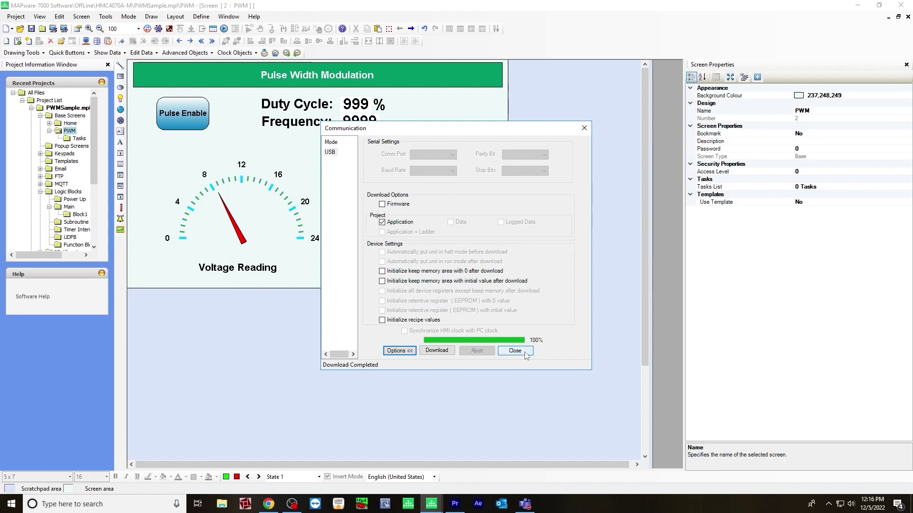
Close the download window and enter duty cycles 1, 75, then 99 on the live unit.
click(526, 354)
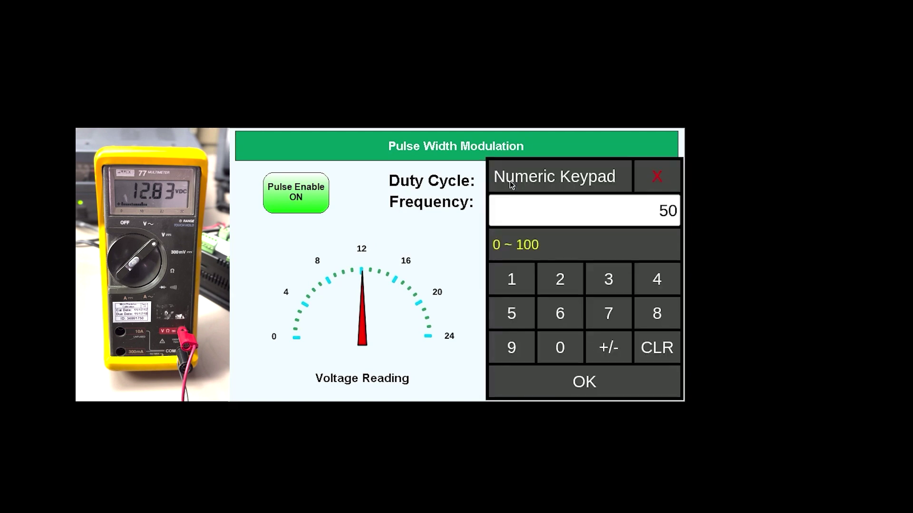
click(522, 284)
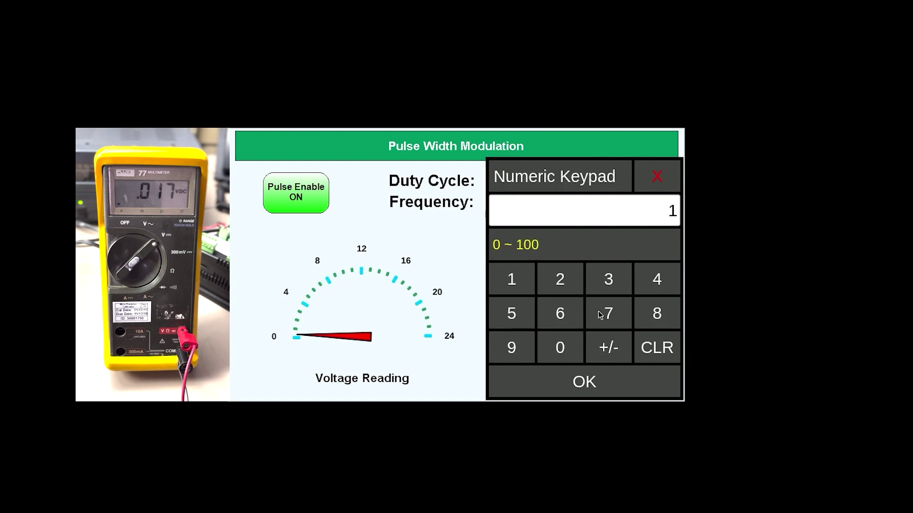
click(605, 312)
click(516, 318)
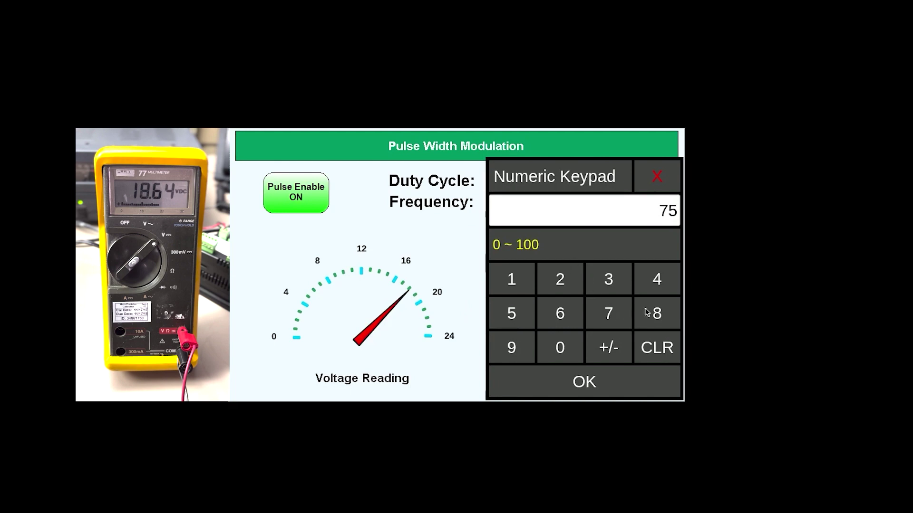
double_click(524, 350)
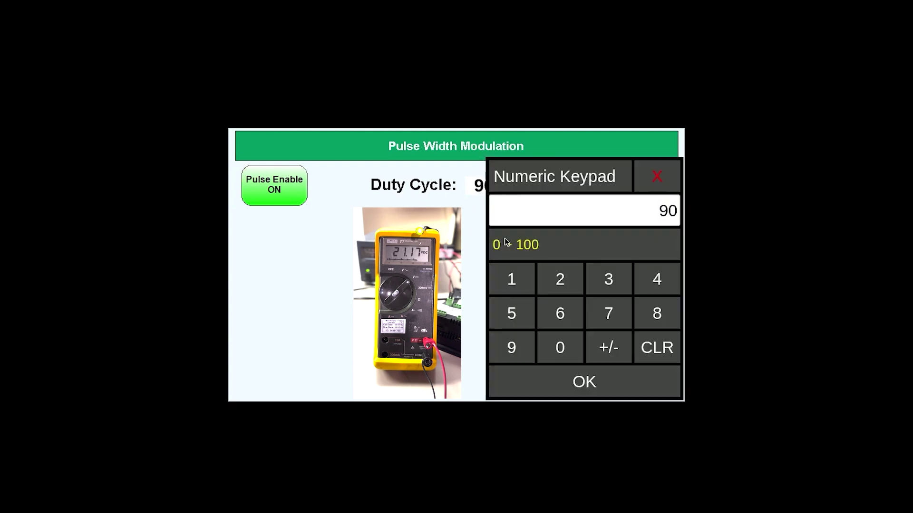
Enter 10 as the running unit's duty cycle, dropping the voltage to about 0.17 V.
click(524, 284)
click(564, 347)
Apply the 10 percent duty cycle, then start entering 90 as the new duty-cycle value.
click(572, 383)
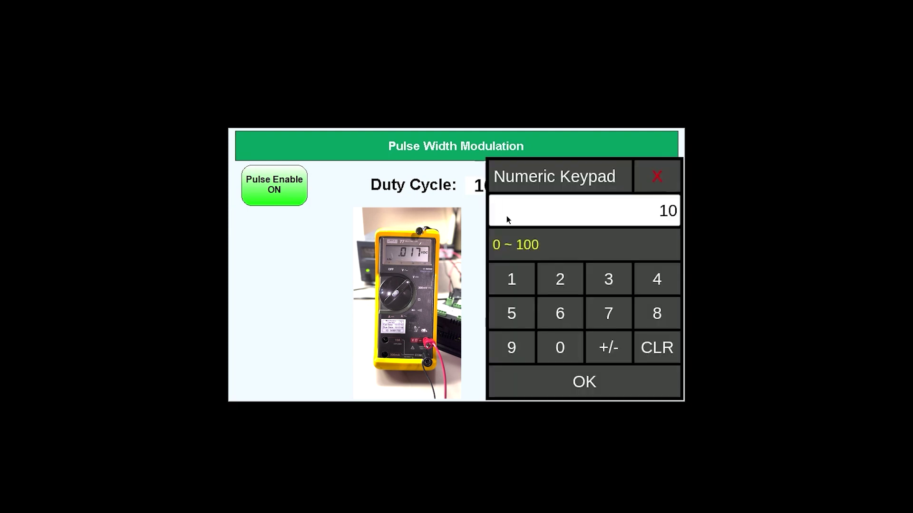
click(511, 347)
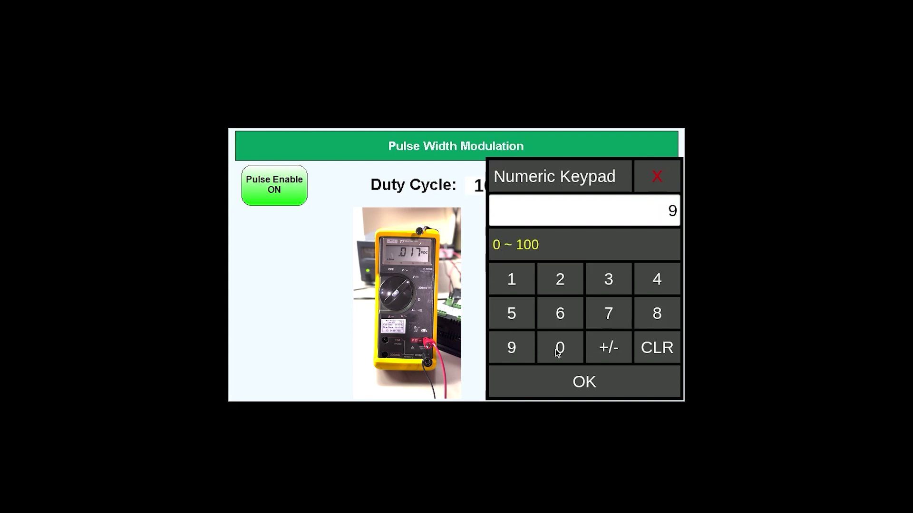